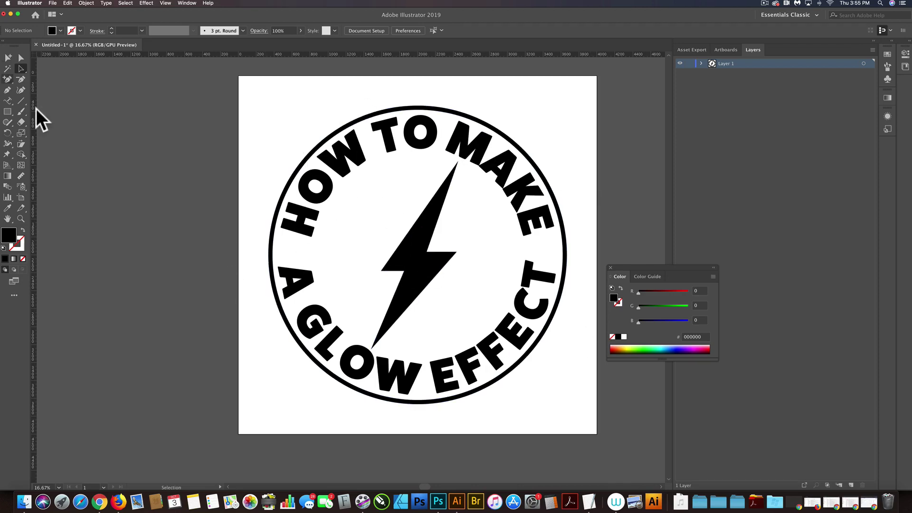
Draw an unfilled, unstroked 4000 × 4000 px rectangle covering the whole artboard
left_click(23, 259)
left_click(8, 111)
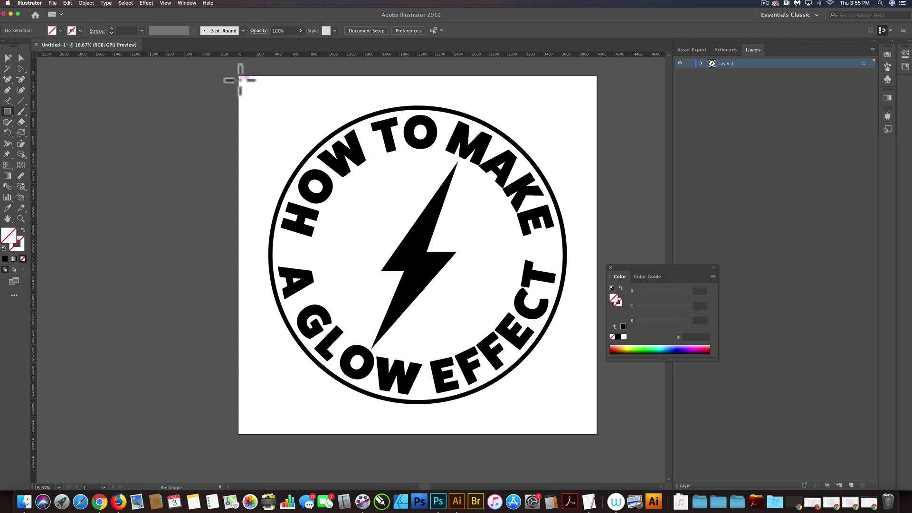
left_click_drag(241, 80, 598, 434)
Marquee-select all the logo artwork on the artboard together
key("v")
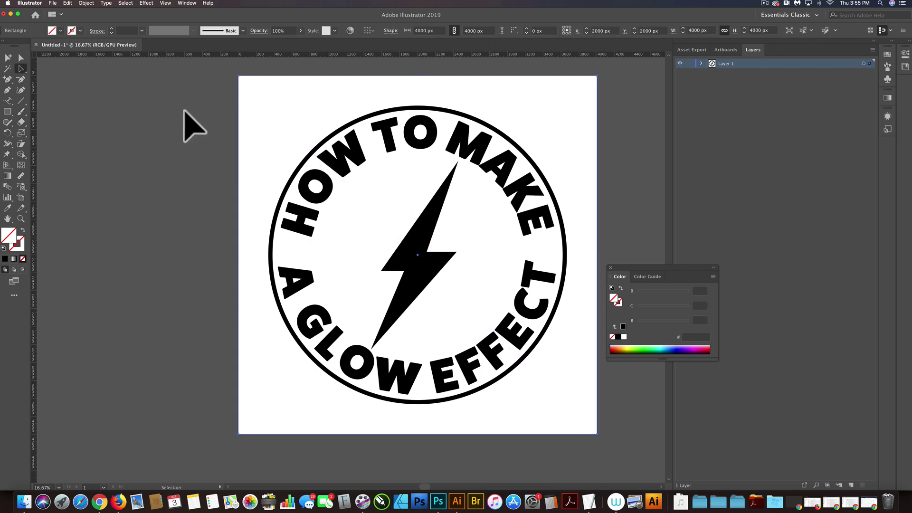
left_click(188, 104)
left_click_drag(193, 72, 604, 404)
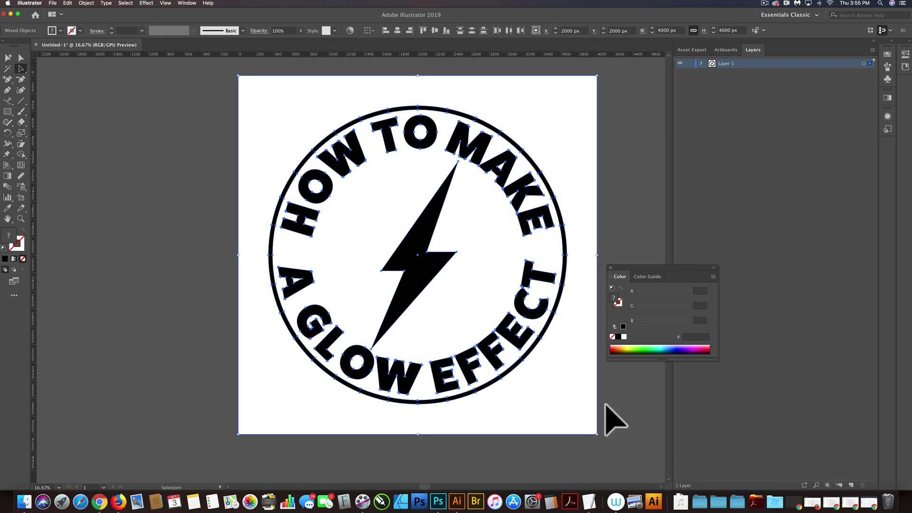
In Photoshop, create a new 4000 × 4000 px document with resolution changed from 72 to 300 ppi
left_click(439, 501)
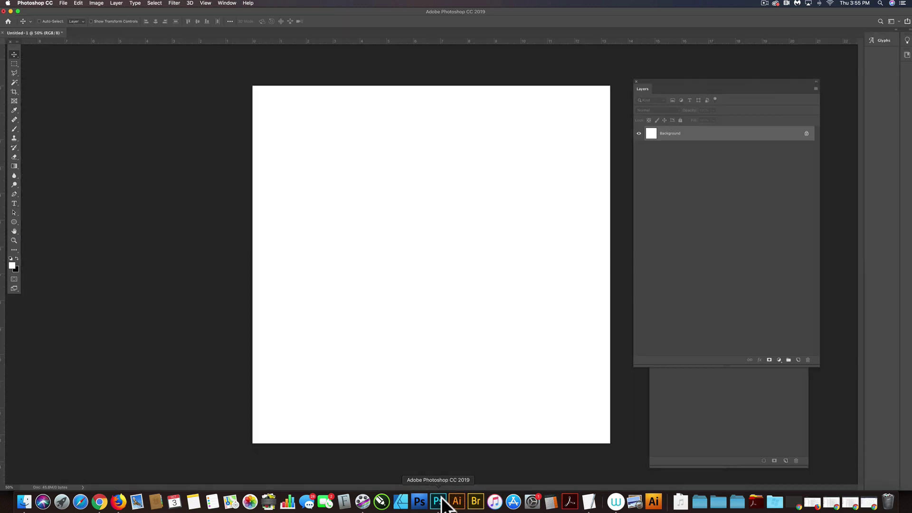
key("super+n")
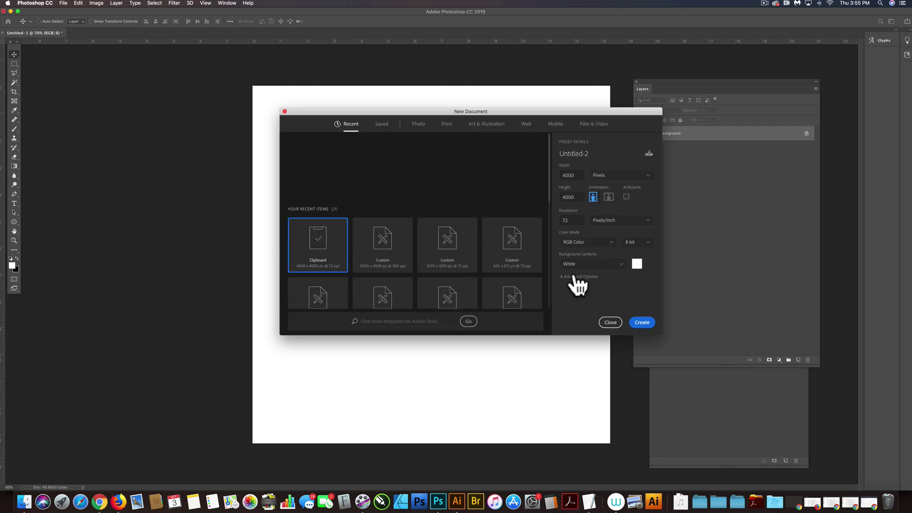
double_click(575, 220)
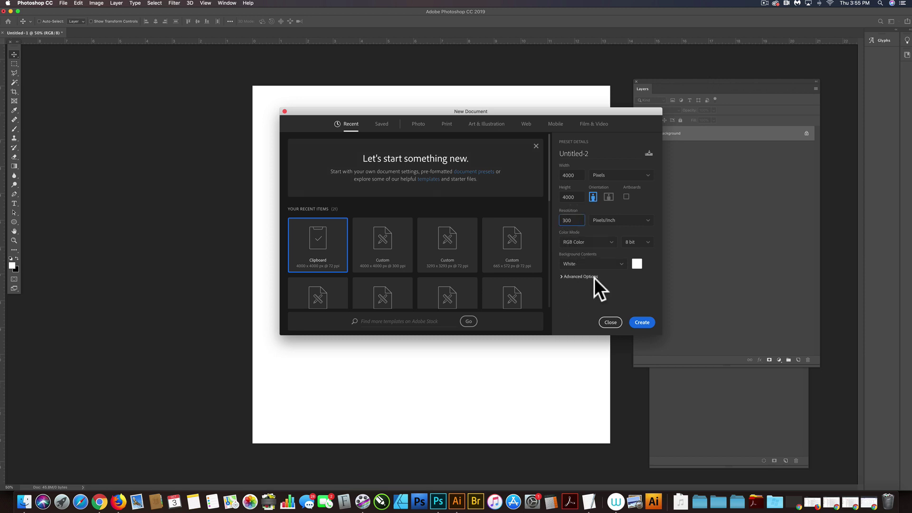
left_click(639, 325)
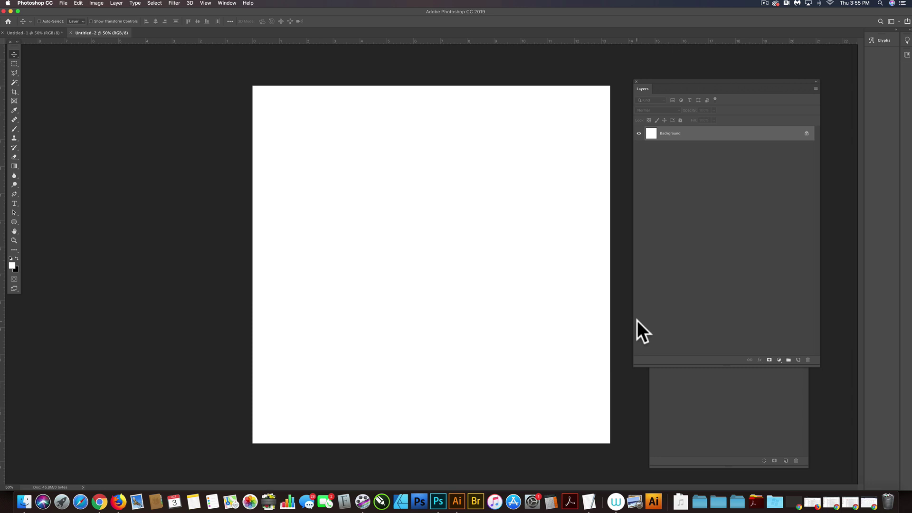
Paste the copied badge as pixels into Untitled-2 and commit it on Layer 1
key("super+v")
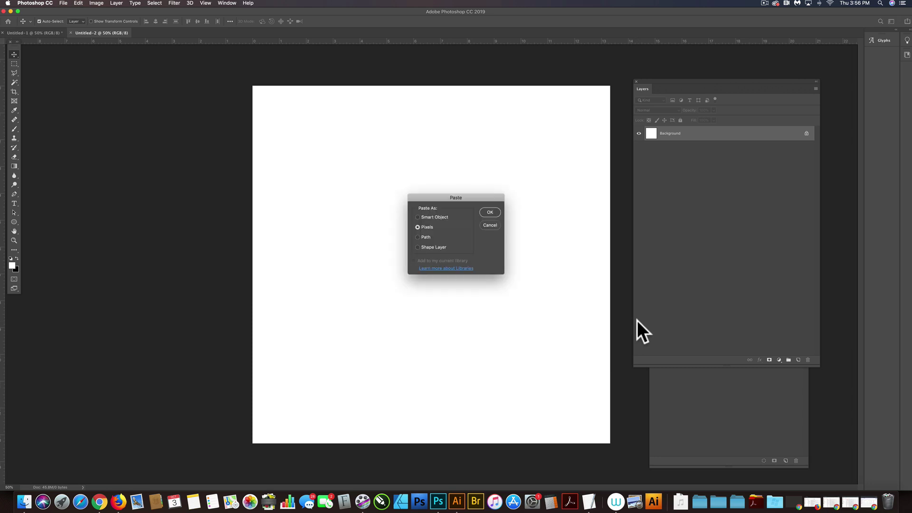
left_click(490, 212)
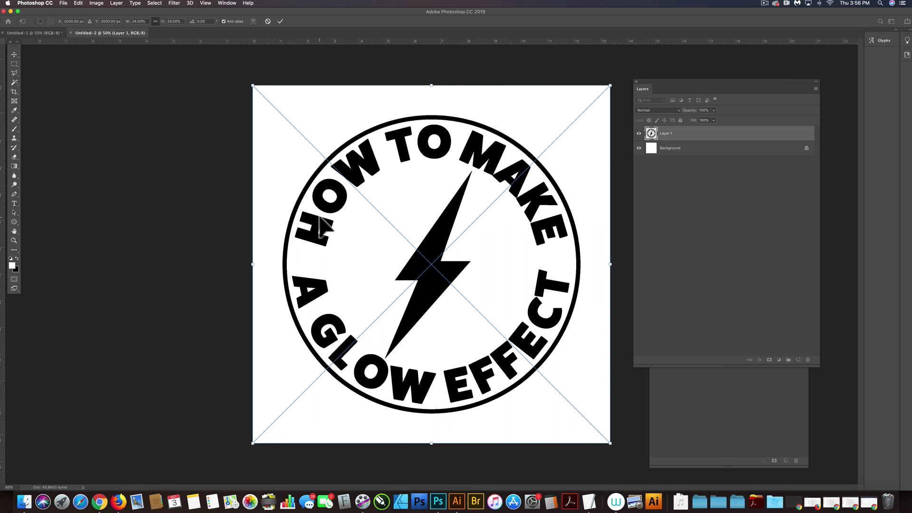
key("Return")
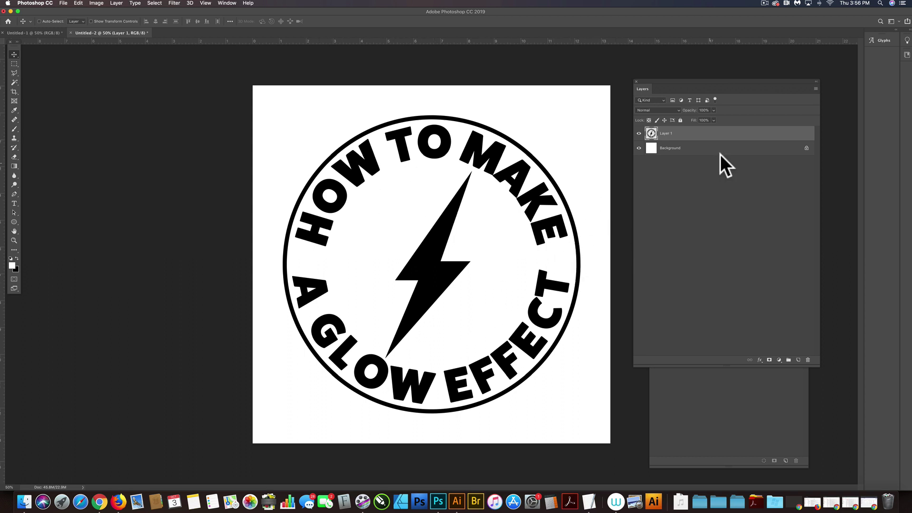
Duplicate Layer 1, then give the original Layer 1 a Gaussian Blur of about 43 pixels
left_click_drag(739, 138, 799, 359)
left_click(688, 147)
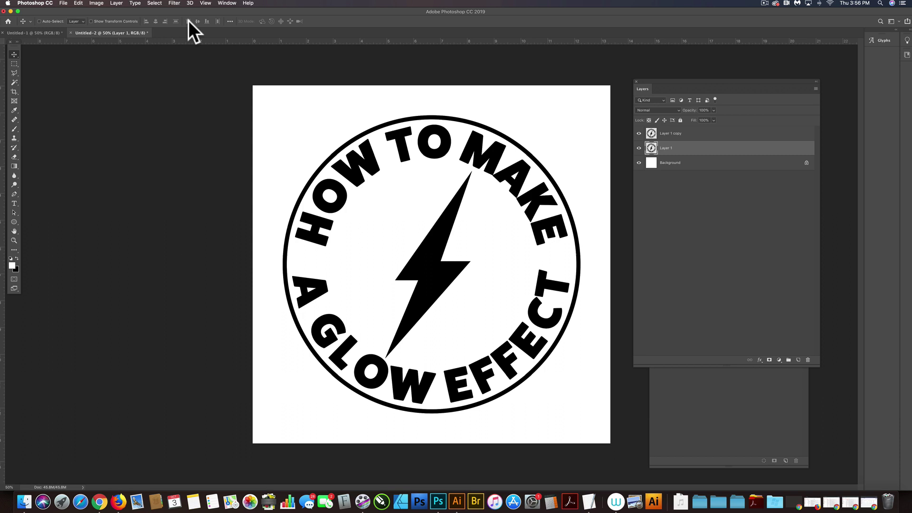
left_click(175, 4)
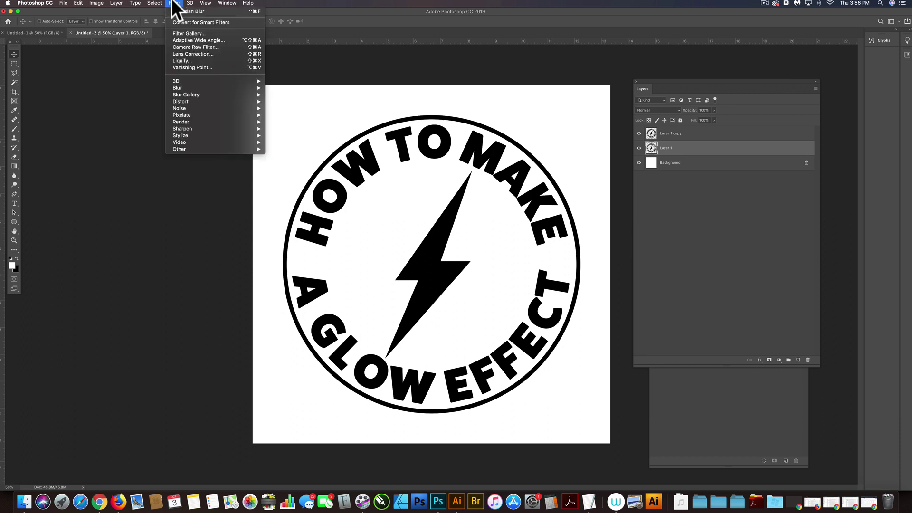
mouse_move(176, 88)
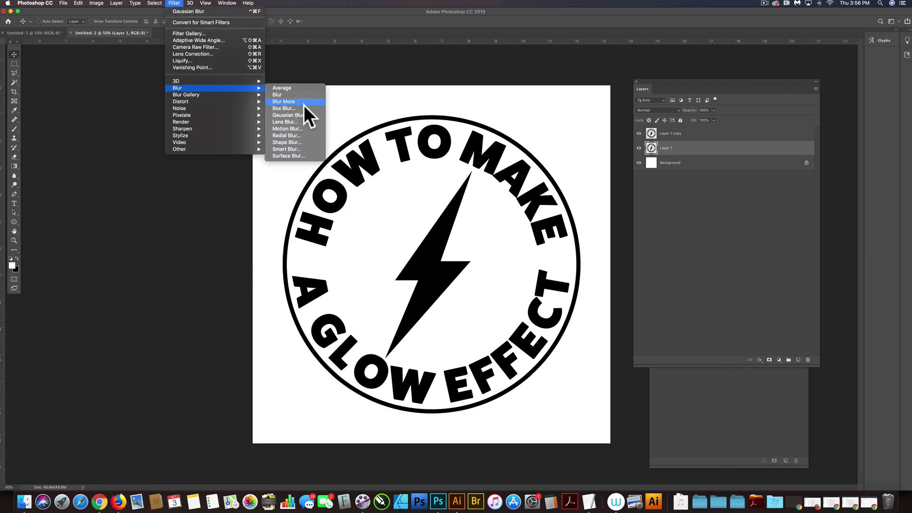
left_click(303, 115)
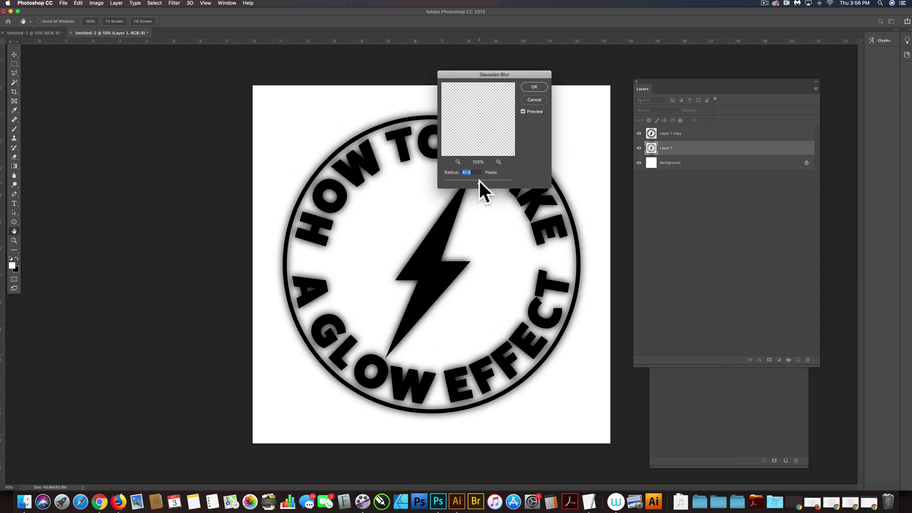
left_click_drag(479, 181, 479, 180)
Apply the Gaussian blur and select Layer 1 copy
left_click(530, 87)
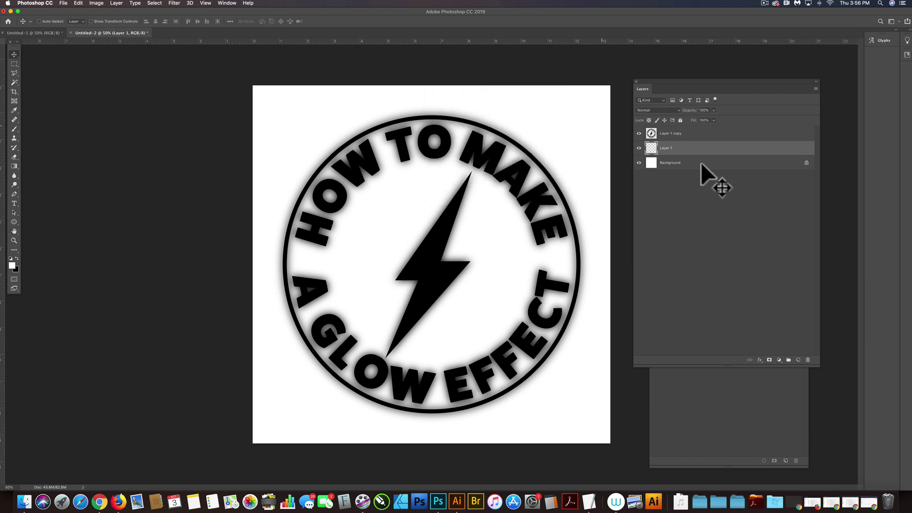
left_click(696, 136)
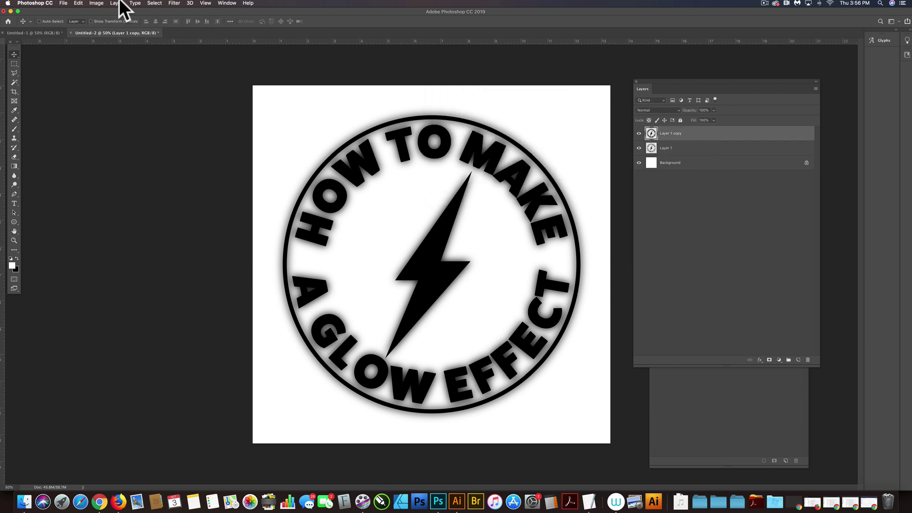
left_click(122, 4)
left_click(122, 4)
Add an Invert 1 adjustment layer, then delete it from the Layers panel
left_click(117, 3)
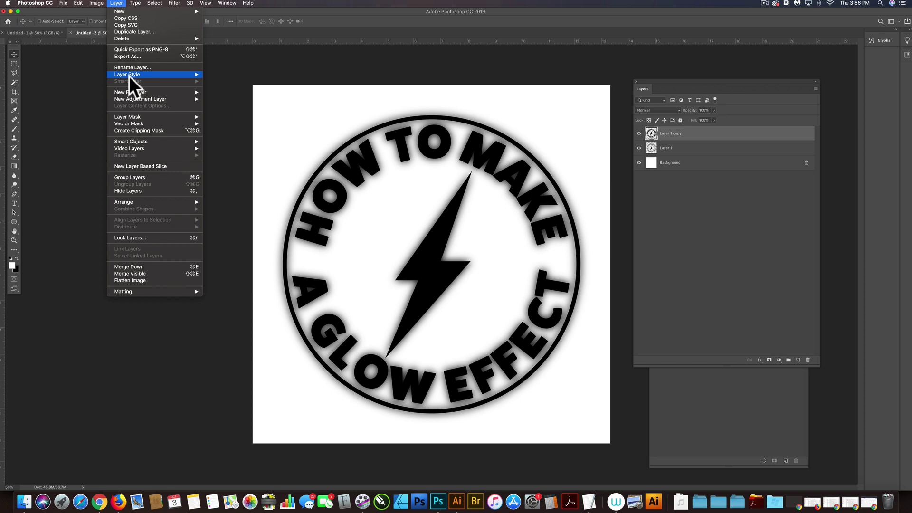
mouse_move(152, 99)
left_click(247, 181)
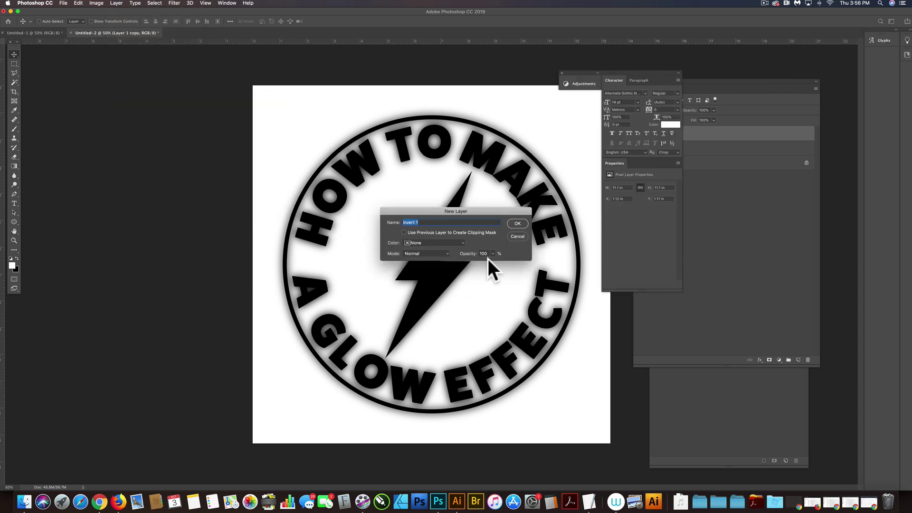
left_click(511, 223)
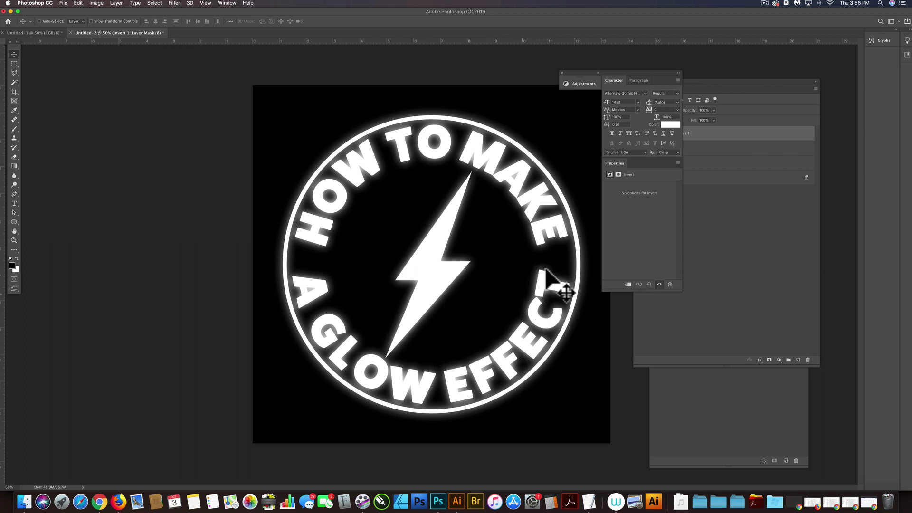
left_click(748, 151)
left_click_drag(702, 138, 807, 360)
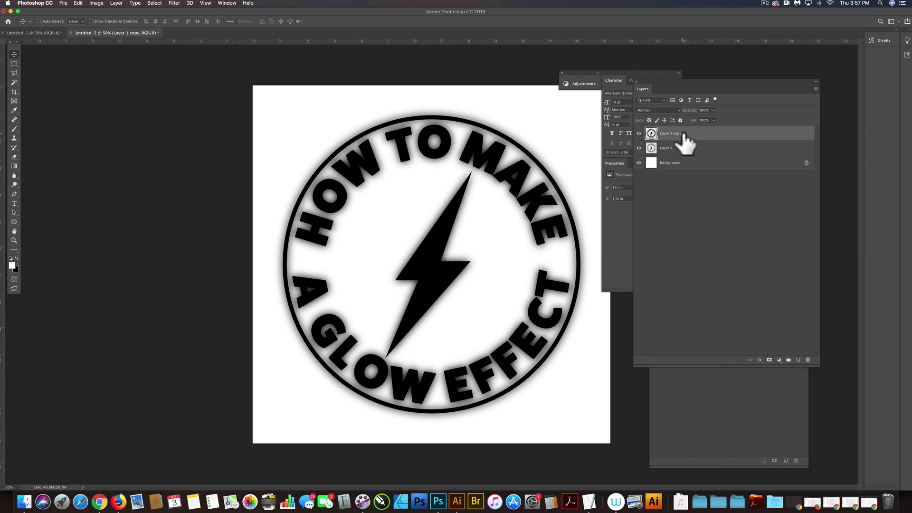
Invert Layer 1 copy to white, select the whole canvas, and start a new document
key("super+i")
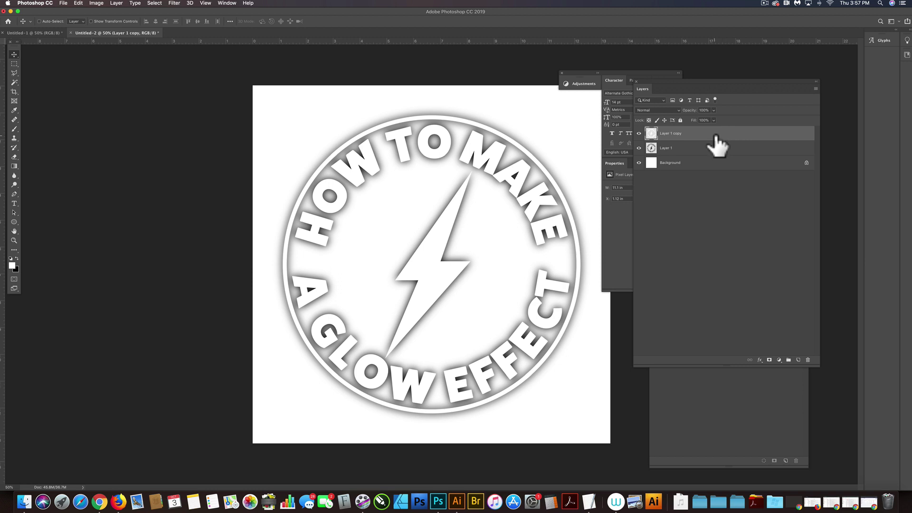
key("super+a")
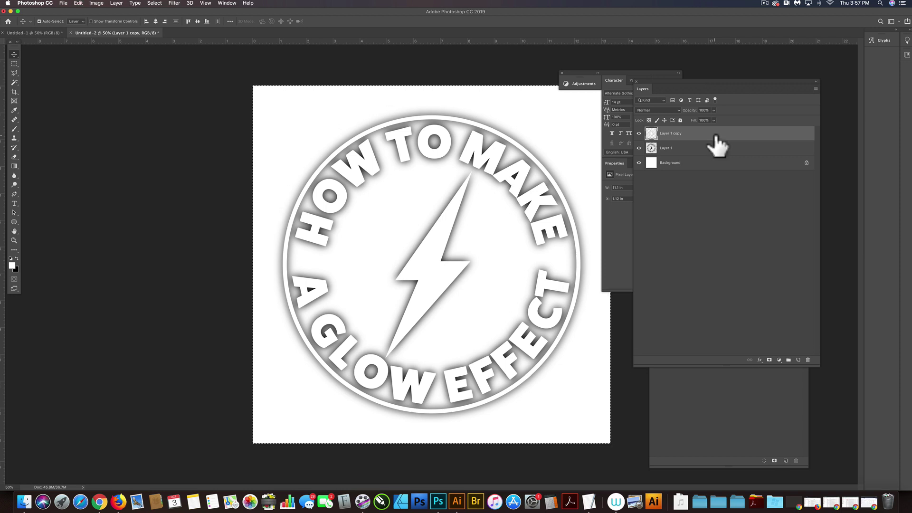
key("super+n")
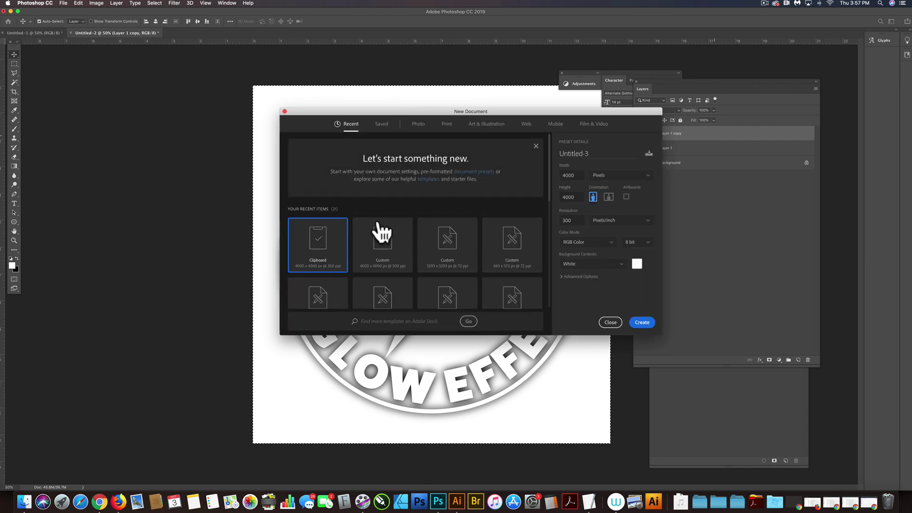
Create the 4000 × 4000 px Untitled-3 document, paste the glow badge, and merge it into Background
left_click(641, 321)
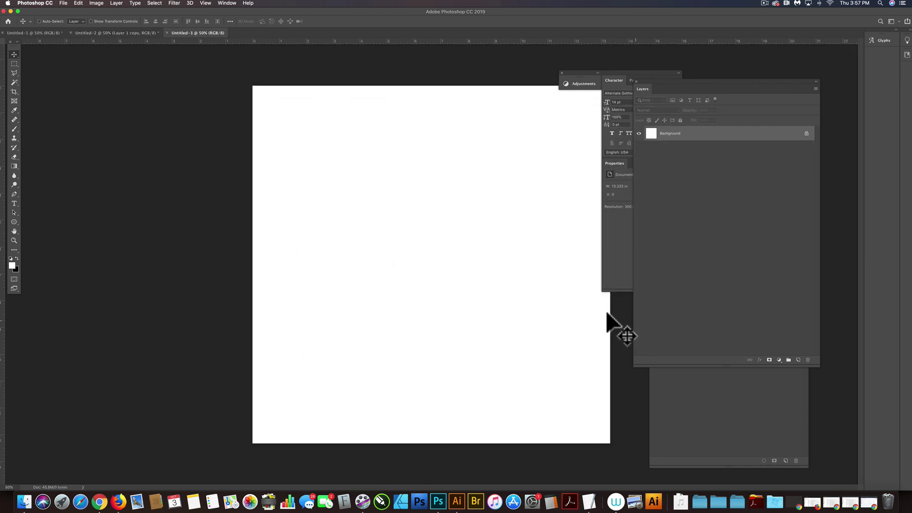
key("super+v")
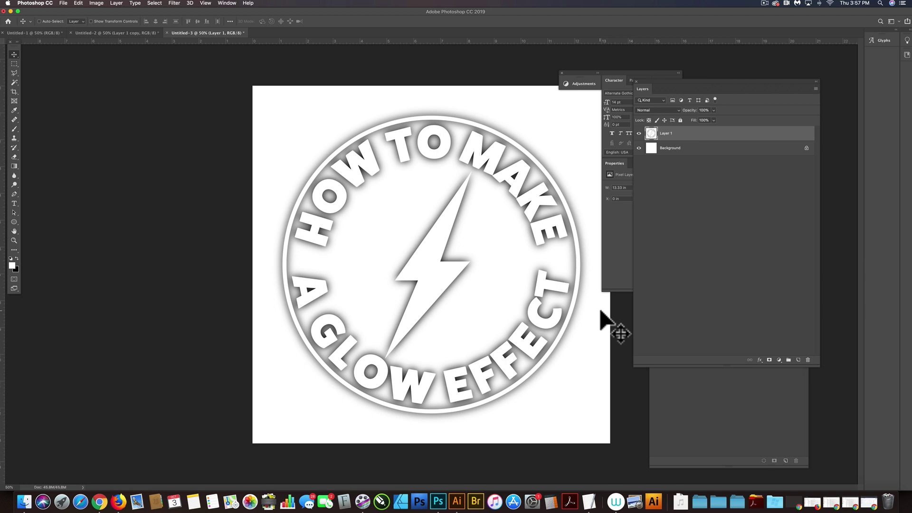
key("super+e")
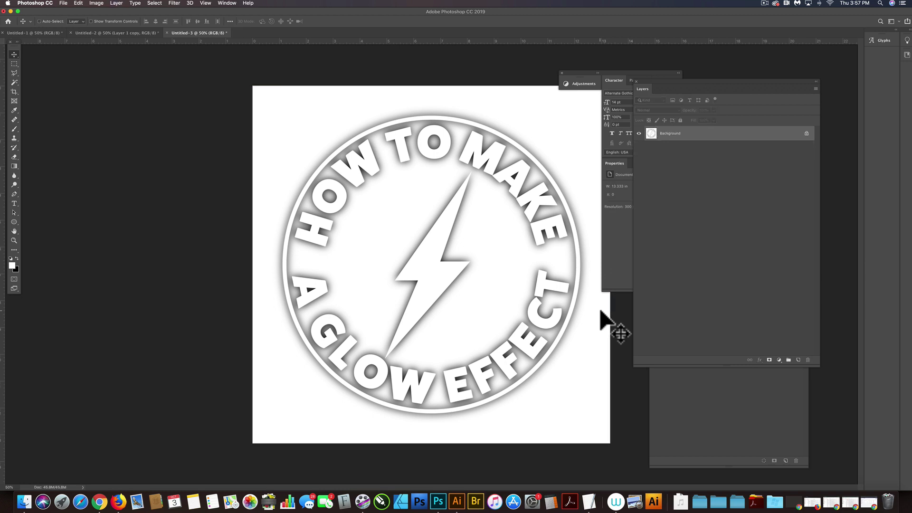
Convert Untitled-3 to Grayscale, discarding colour, and begin the Bitmap mode conversion
left_click(94, 3)
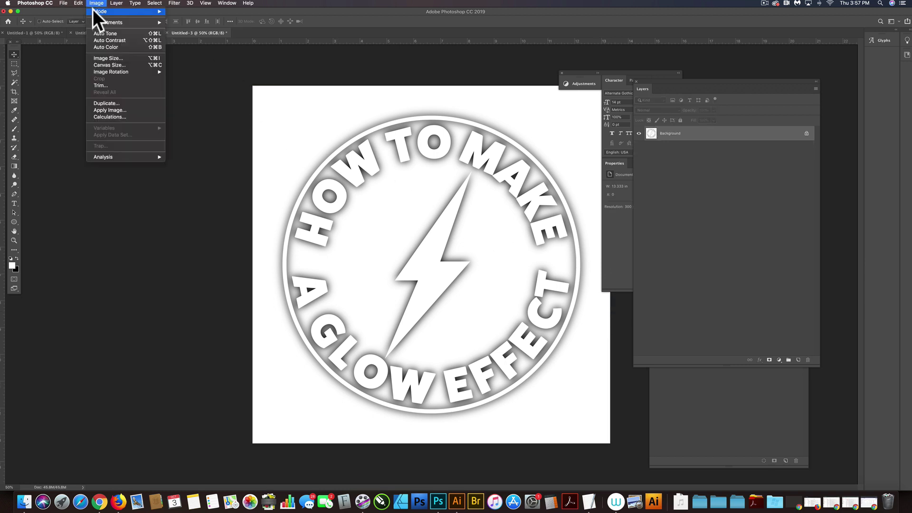
mouse_move(93, 10)
left_click(199, 19)
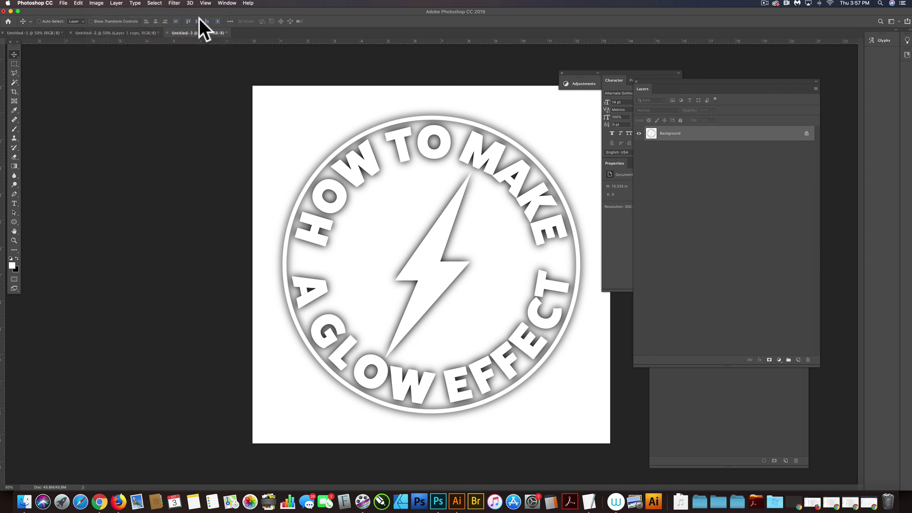
left_click(506, 168)
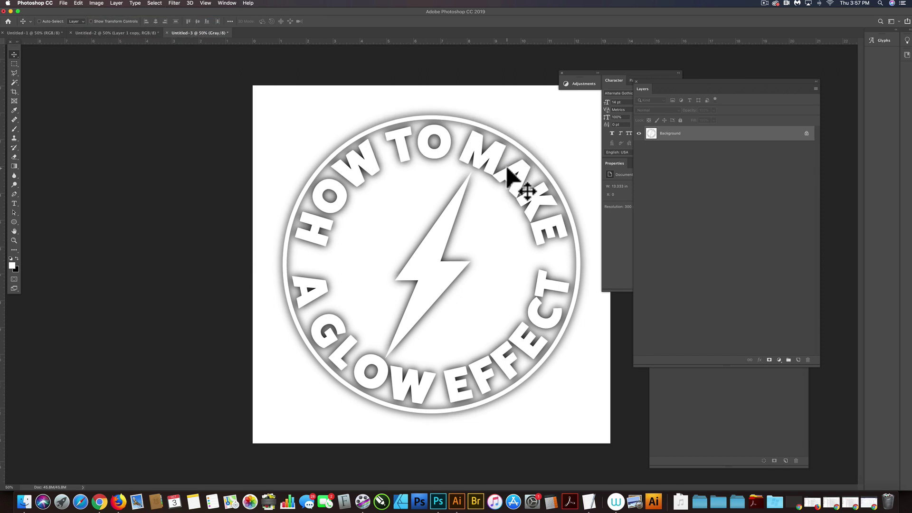
left_click(103, 4)
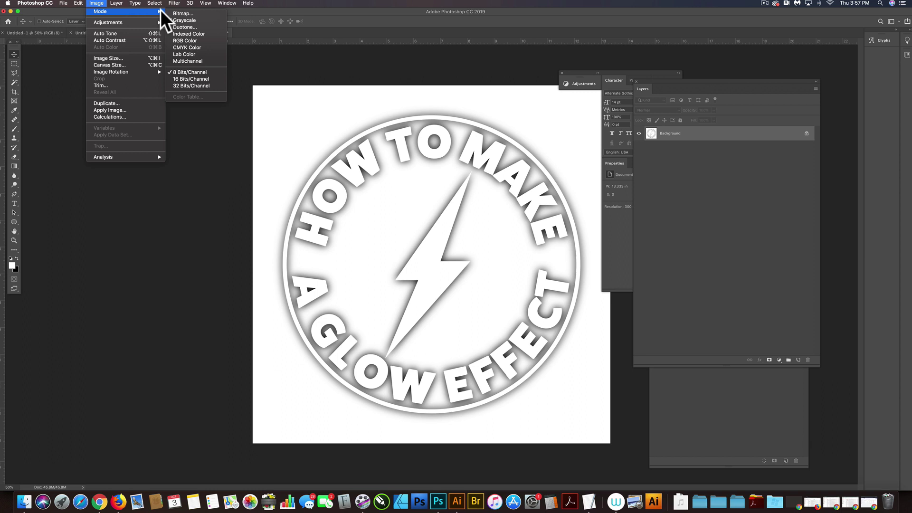
left_click(181, 12)
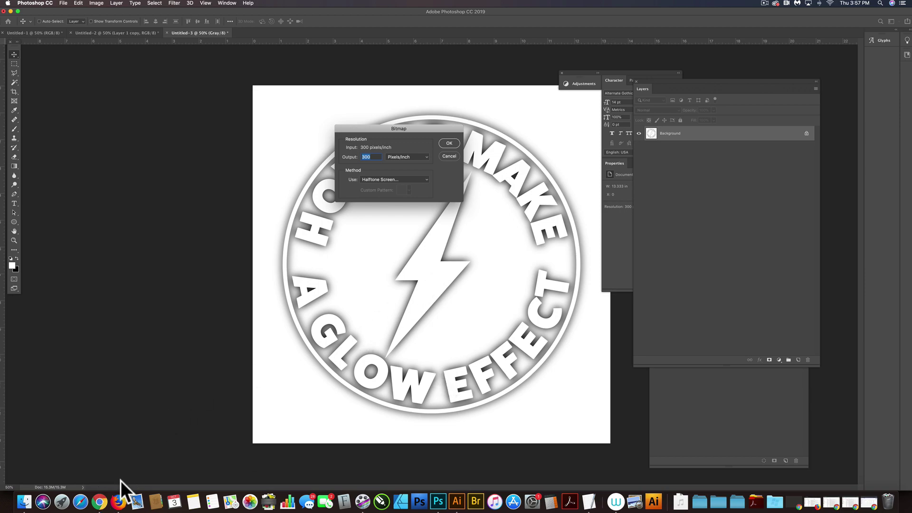
In Chrome, scroll the article to the formula where 196 mesh ÷ 4.5 gives 43.5 LPI
left_click(99, 502)
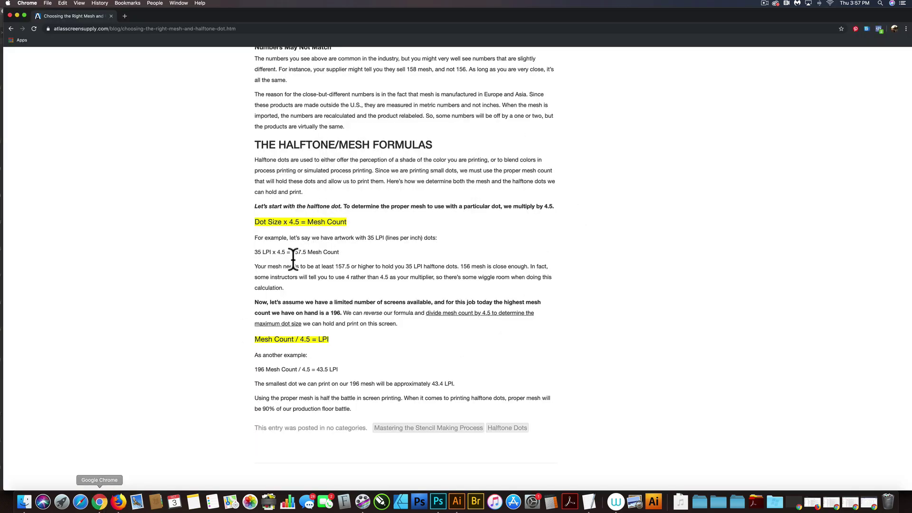
scroll(295, 258, "up", 15)
scroll(295, 257, "down", 13)
scroll(295, 257, "up", 8)
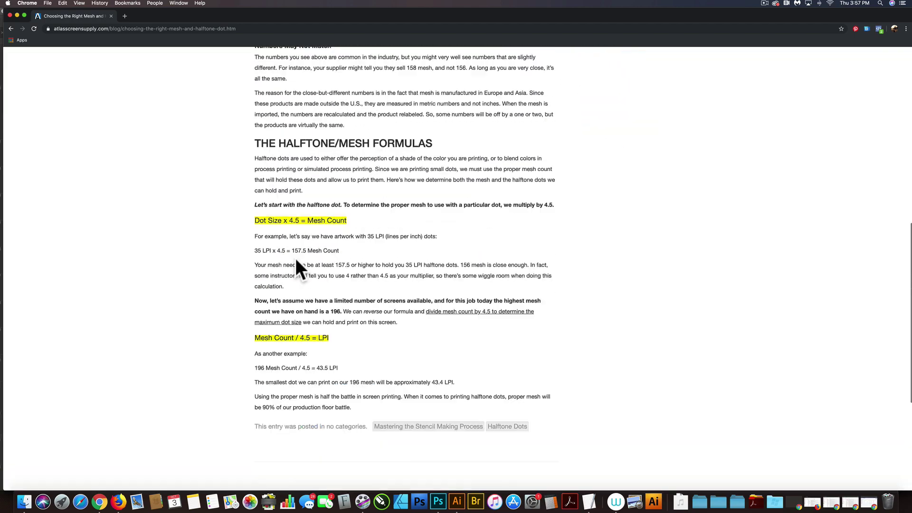
scroll(295, 257, "down", 6)
scroll(338, 230, "up", 3)
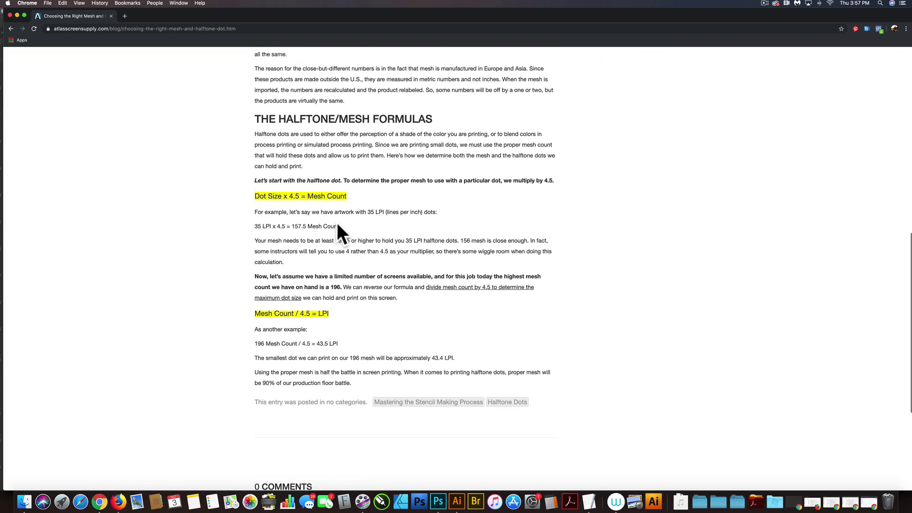
scroll(337, 223, "up", 2)
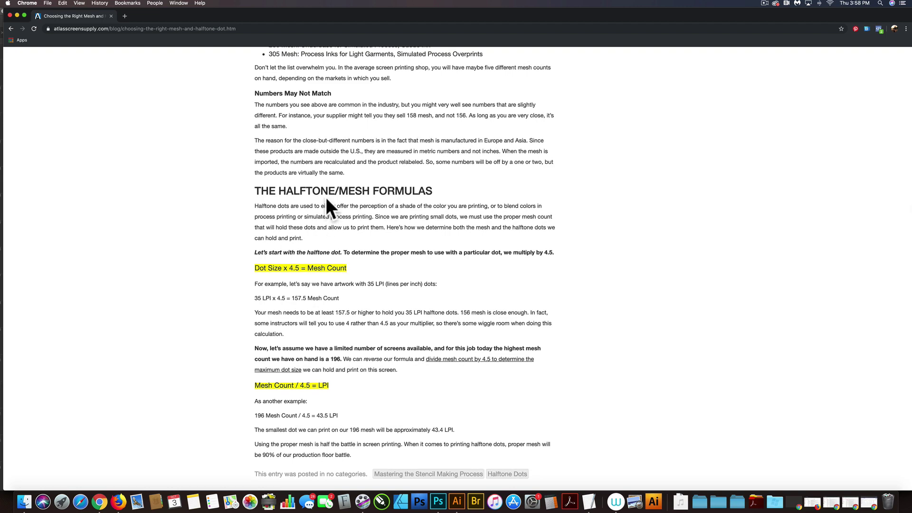
scroll(356, 275, "down", 2)
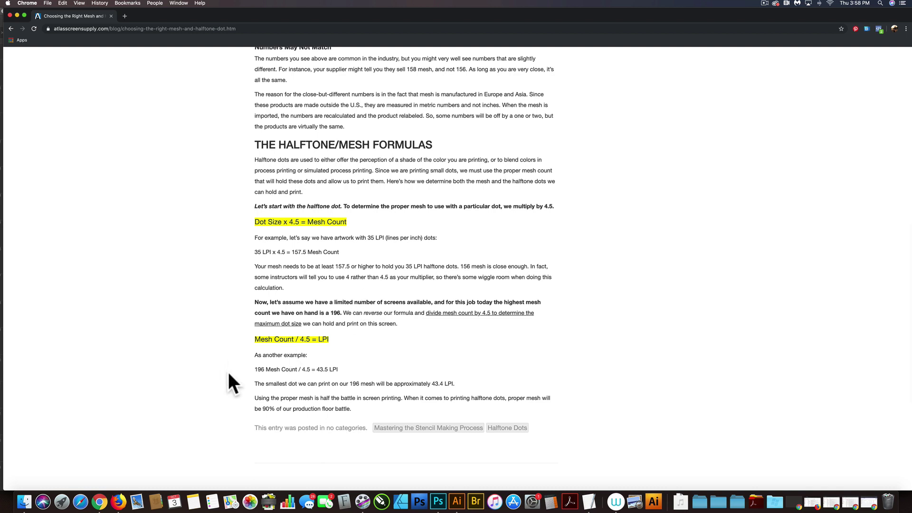
scroll(273, 365, "up", 1)
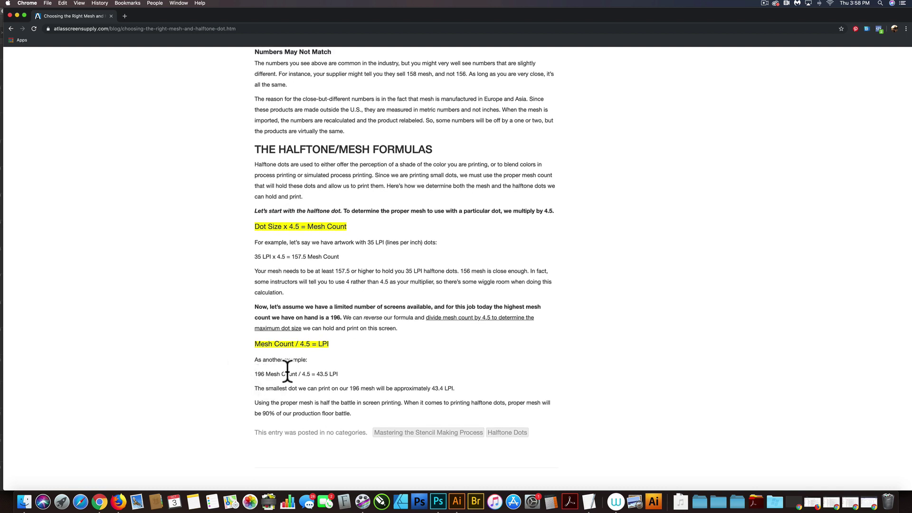
scroll(287, 370, "down", 1)
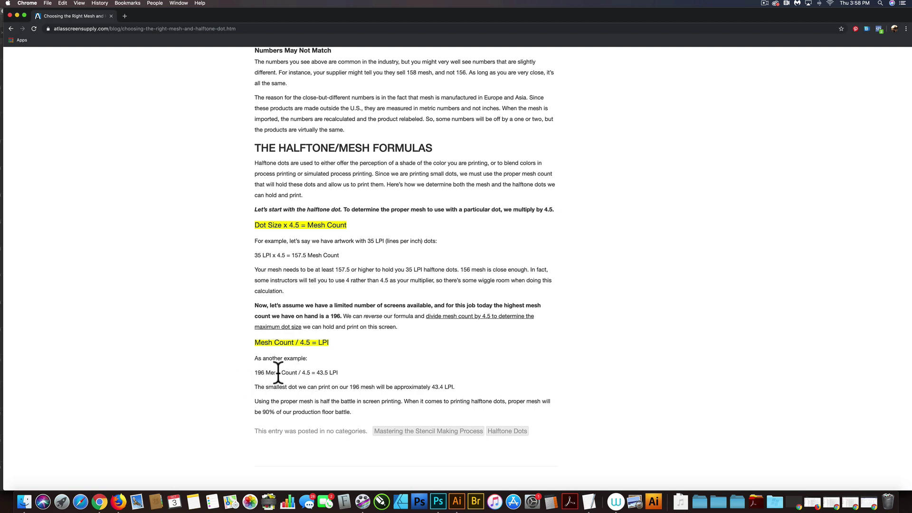
scroll(276, 372, "down", 1)
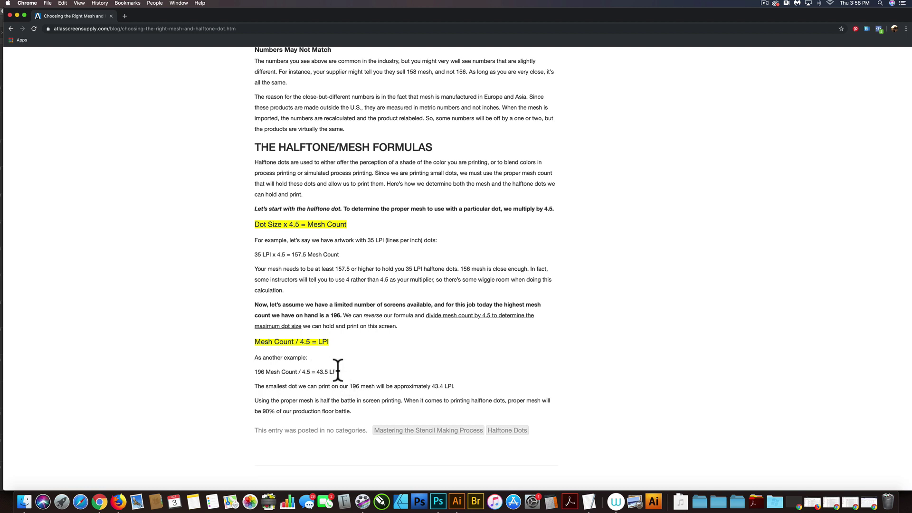
Keep 300 ppi output and apply a 43.5 lines/inch, 25°, ellipse-dot halftone screen
left_click(439, 502)
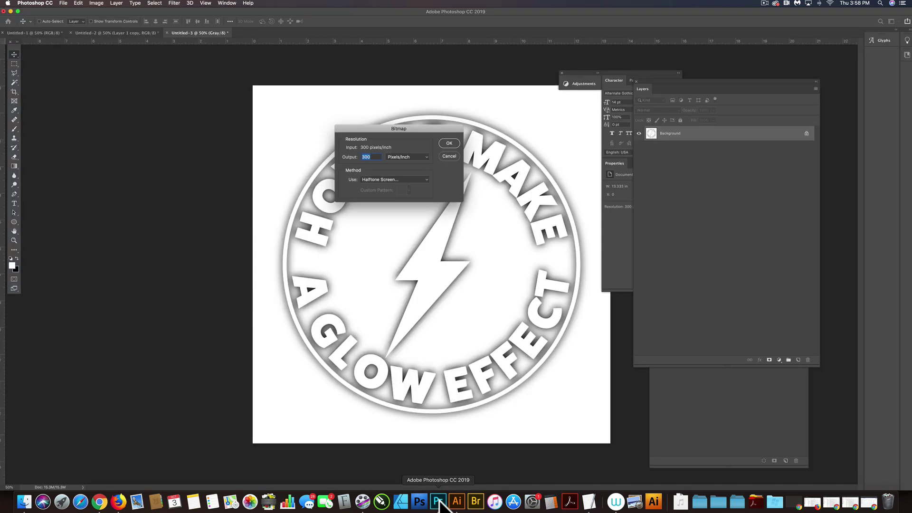
left_click(452, 143)
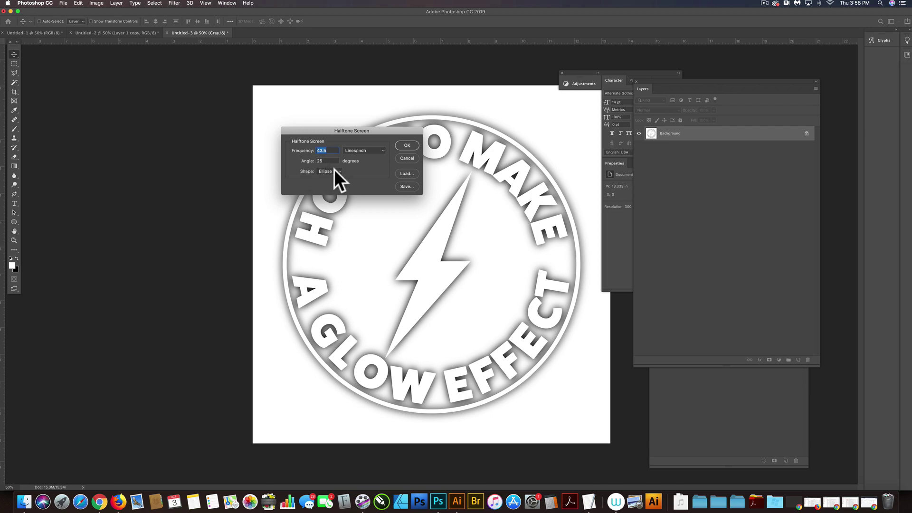
left_click(404, 145)
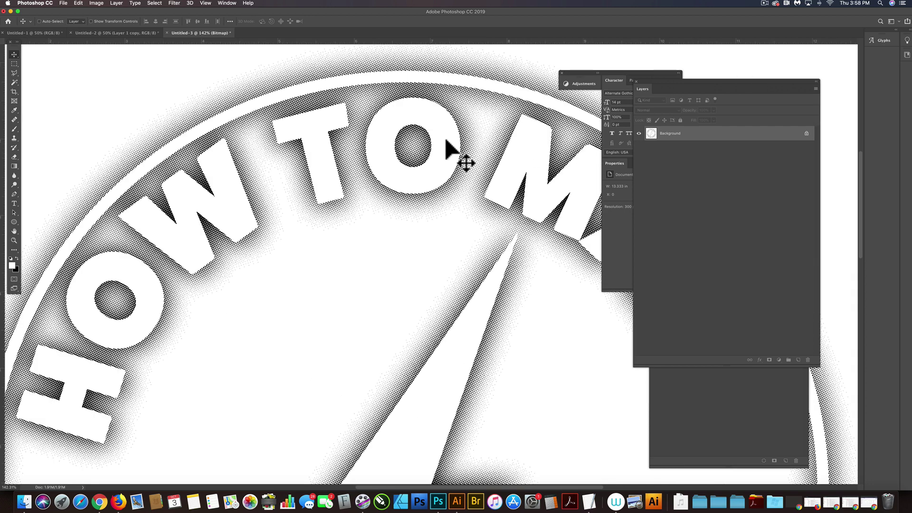
scroll(457, 152, "up", 5)
scroll(449, 141, "down", 5)
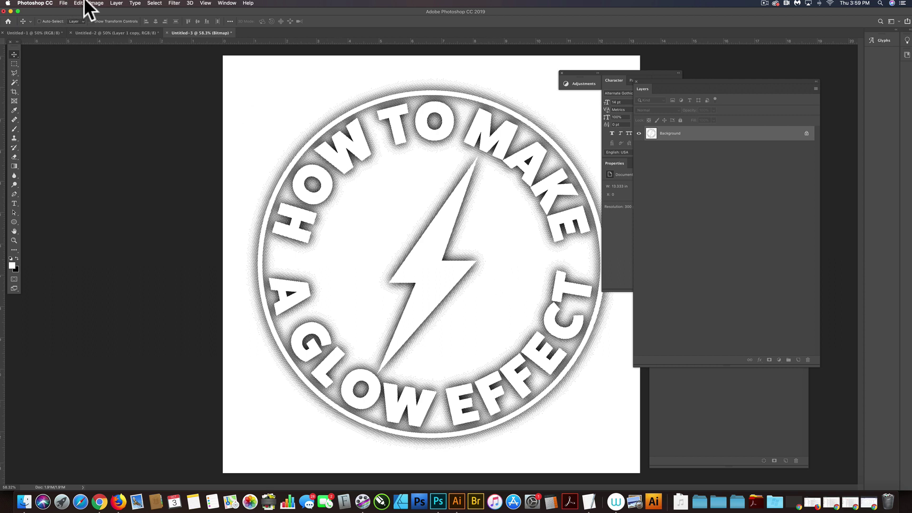
Save the halftone glow bitmap as a Photoshop file named GLOW-EFFECT.psd
key("super+shift+s")
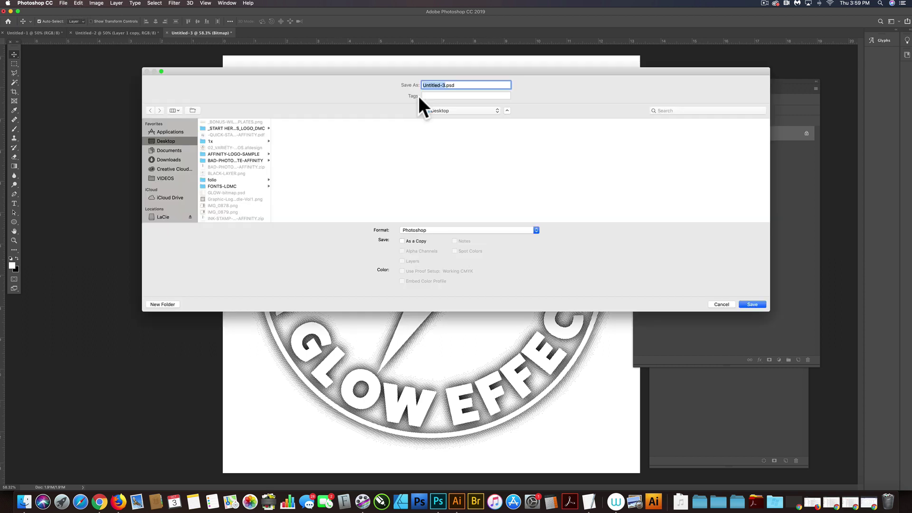
type("GLOW-EFFECT")
key("Return")
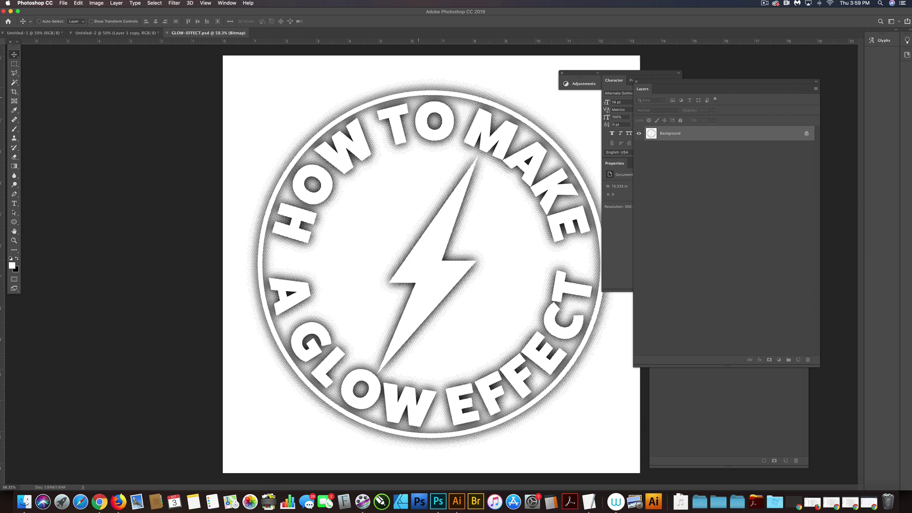
Switch to the Illustrator badge document and pick GLOW-EFFECT.psd with File > Place
left_click(456, 501)
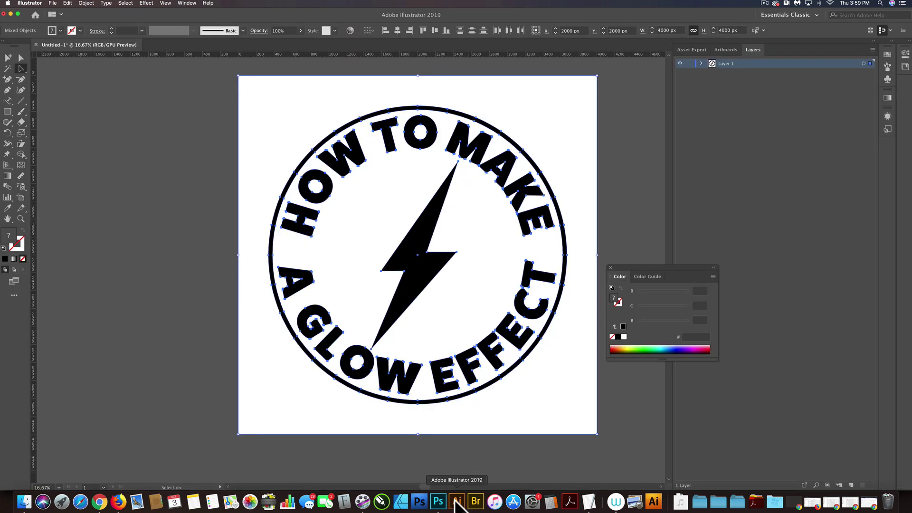
left_click(95, 105)
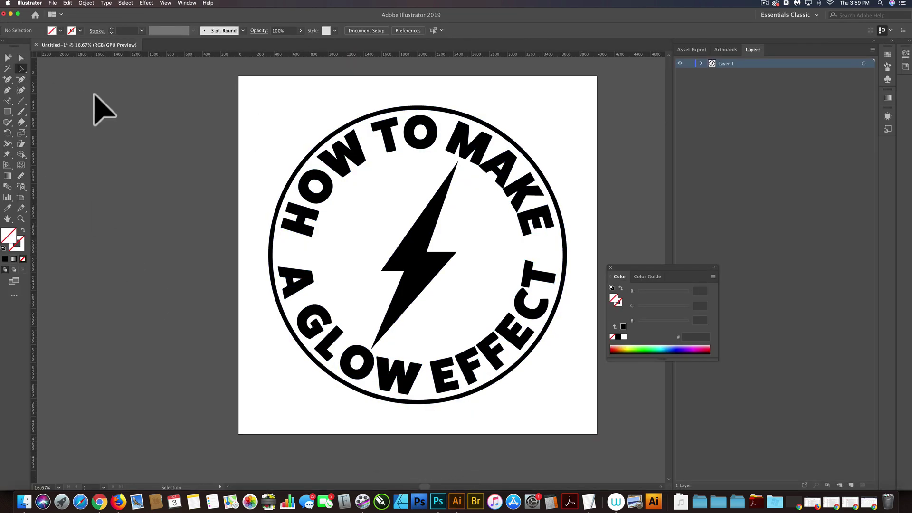
left_click(53, 4)
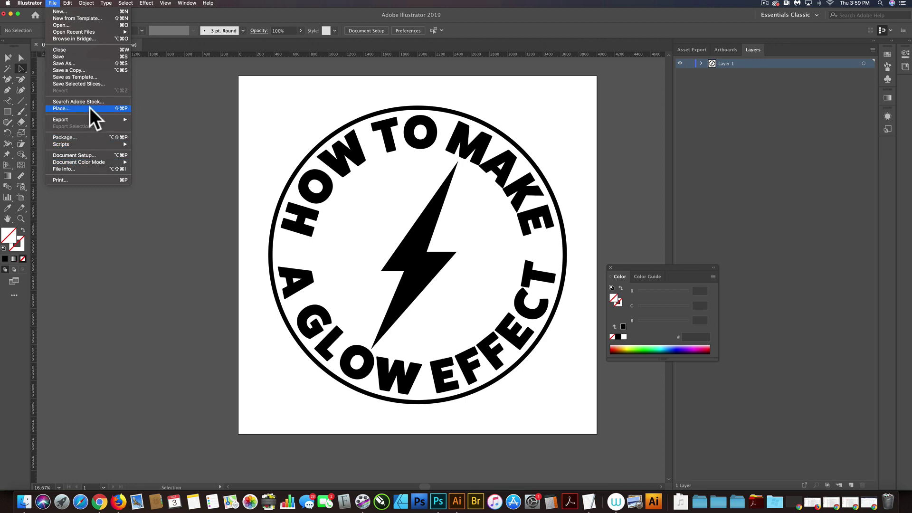
left_click(89, 108)
scroll(309, 156, "down", 10)
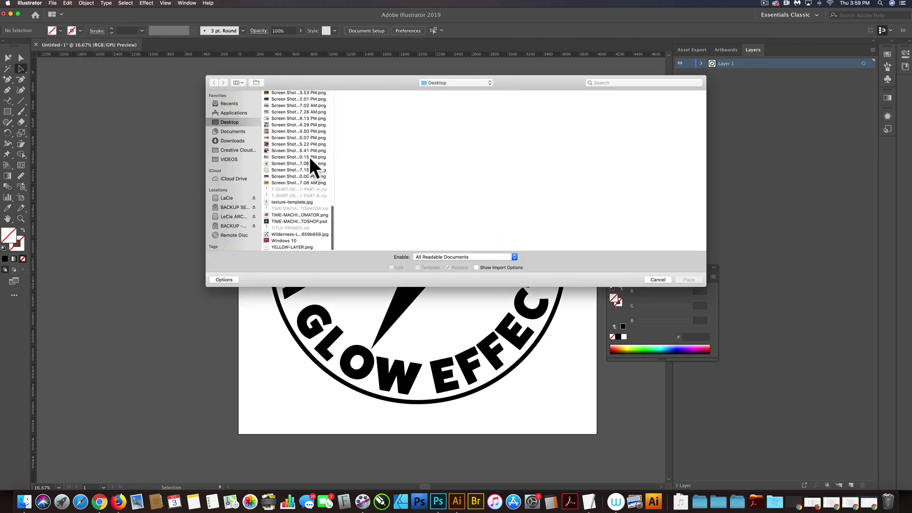
scroll(309, 156, "up", 10)
left_click(294, 171)
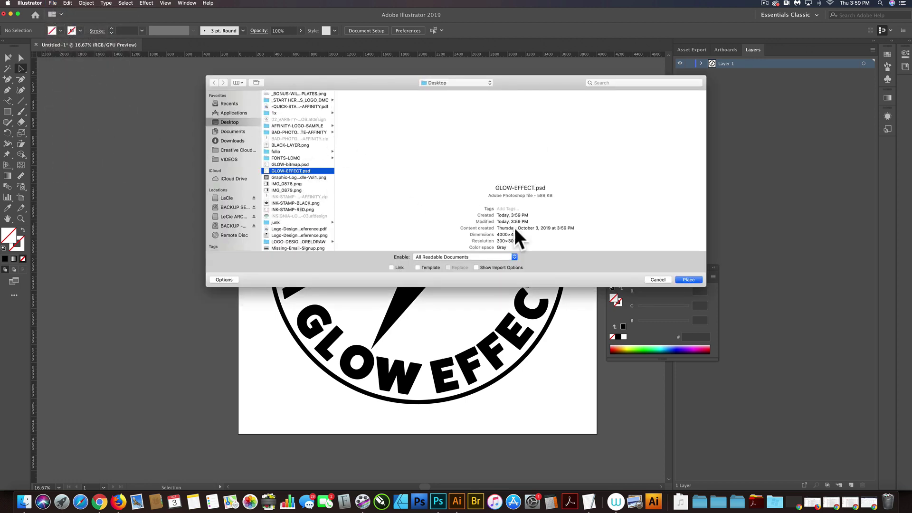
left_click(684, 279)
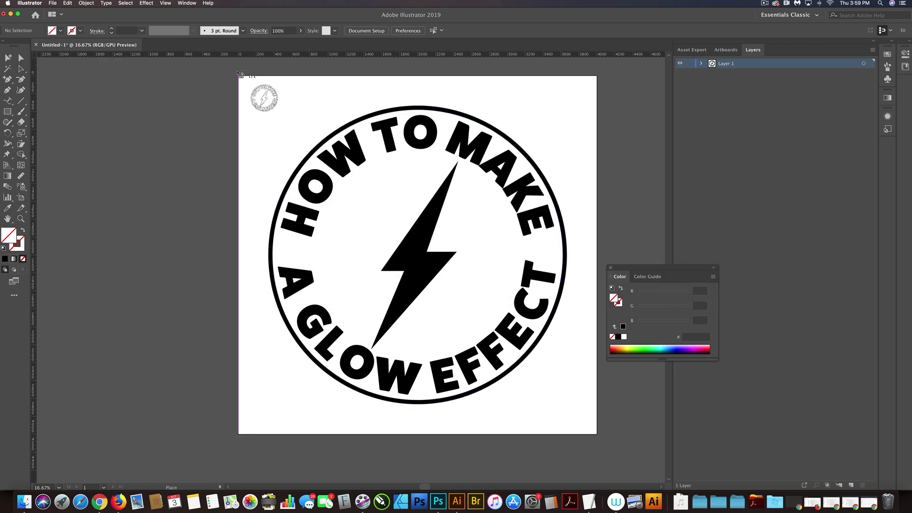
Drop GLOW-EFFECT.psd at the artboard's top-left corner and scale it to fill 4000 × 4000 px
left_click(251, 91)
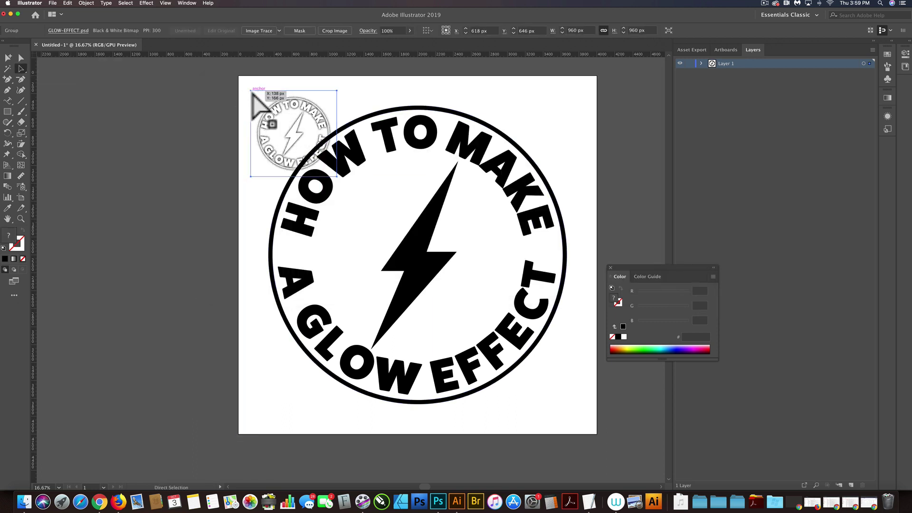
left_click_drag(253, 94, 239, 78)
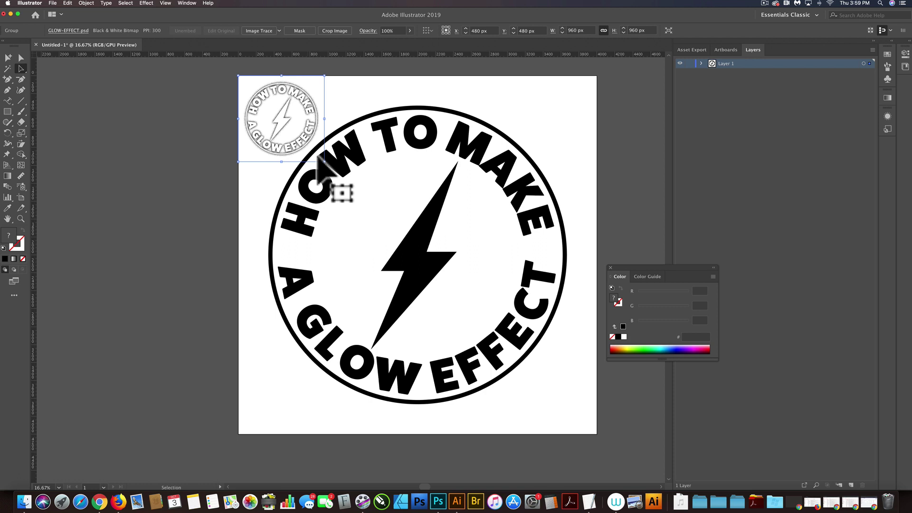
left_click_drag(325, 162, 597, 433)
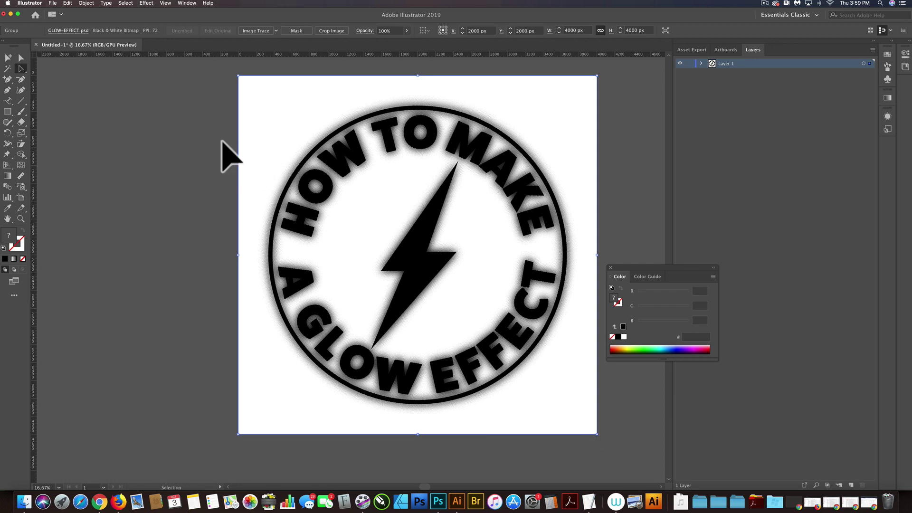
left_click(170, 127)
Draw a rectangle spanning the whole 4000 px artboard and fill it black
left_click(8, 112)
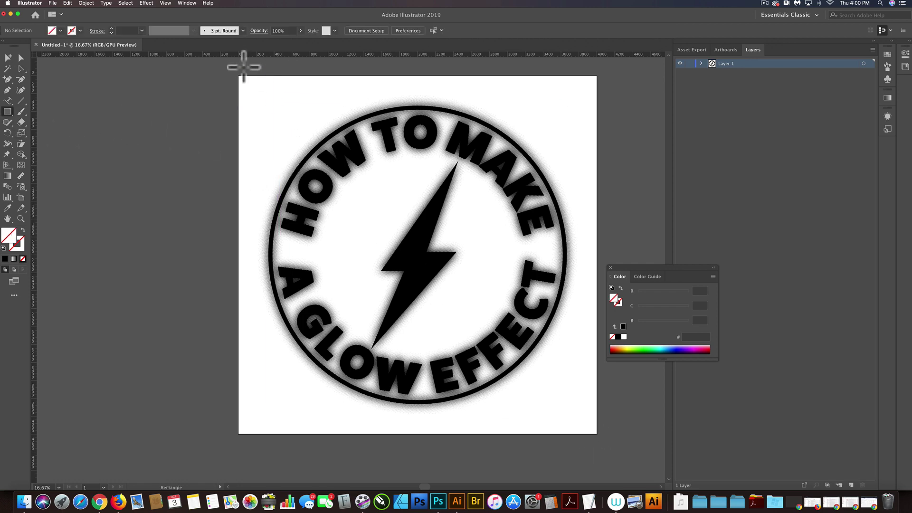
left_click_drag(239, 76, 597, 434)
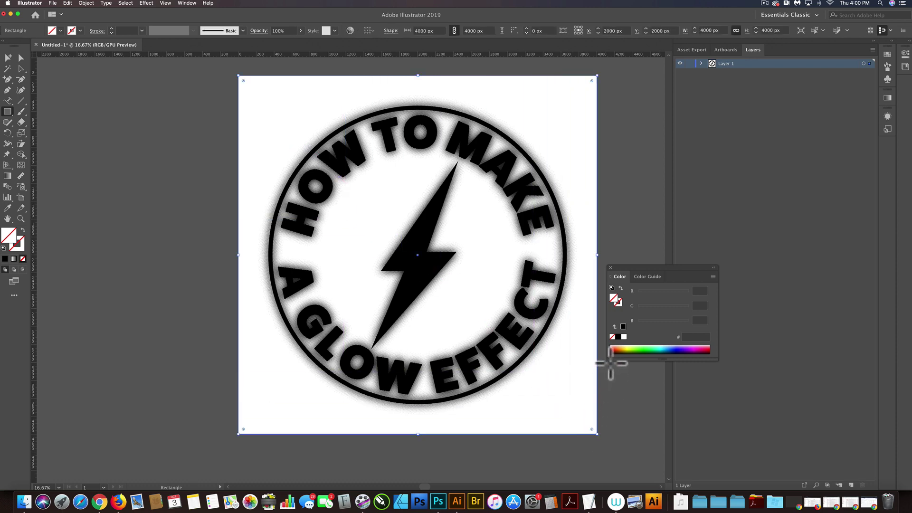
left_click(618, 337)
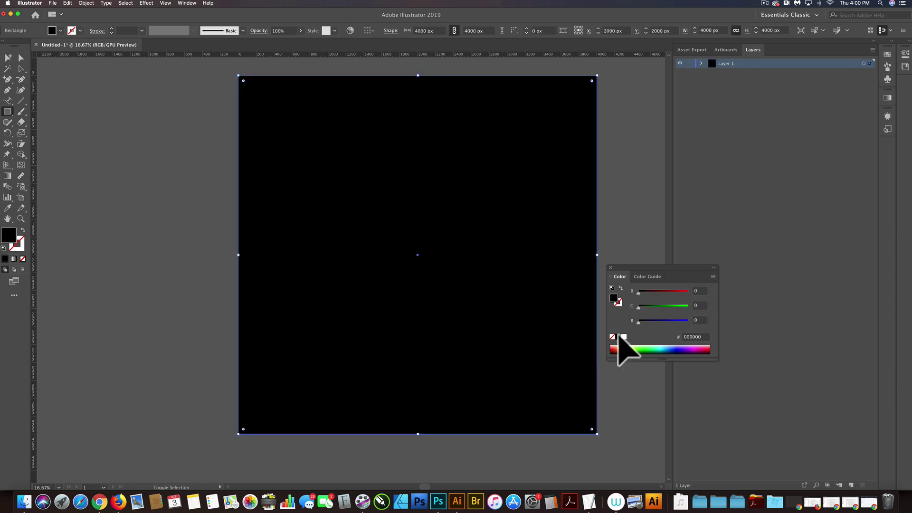
key("super+shift+a")
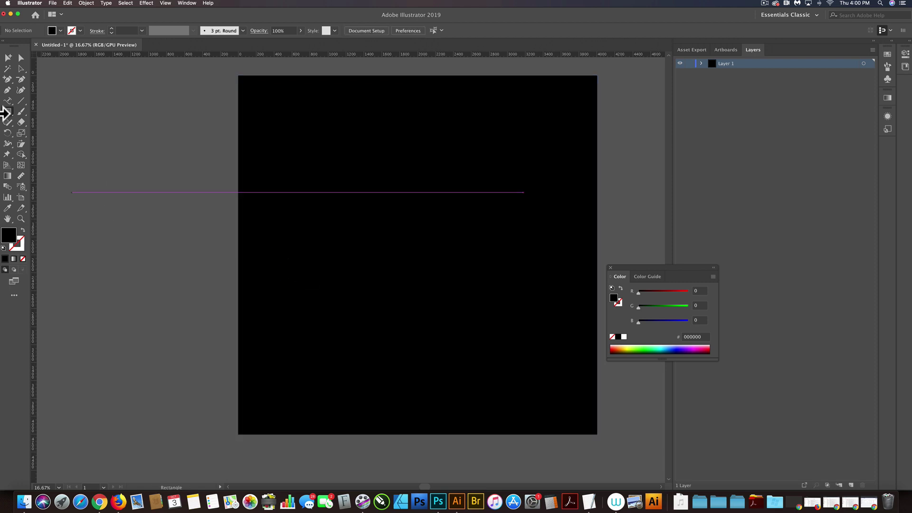
left_click(21, 68)
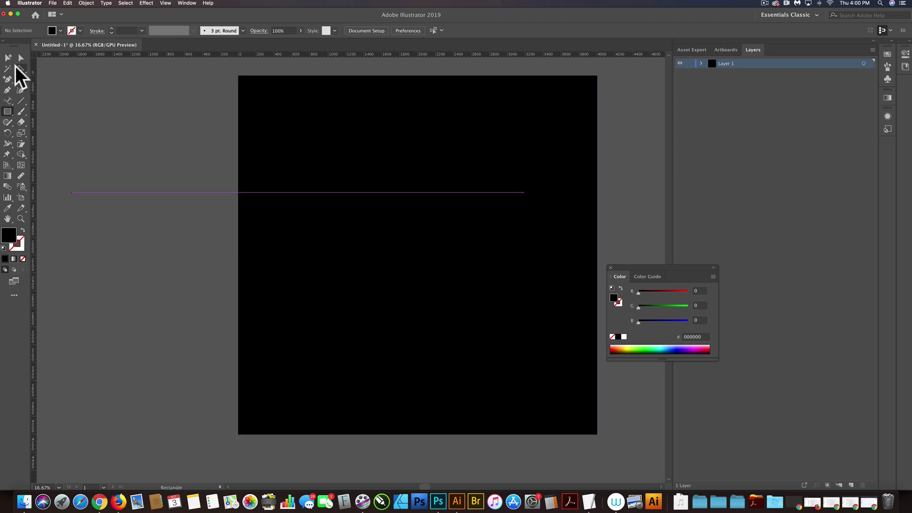
Color the placed halftone glow image orange (E79500)
left_click(259, 93)
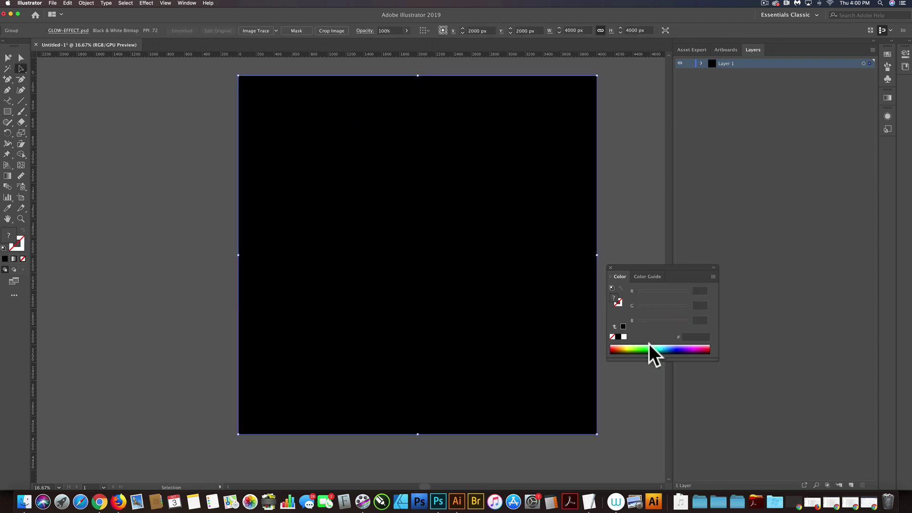
left_click(622, 348)
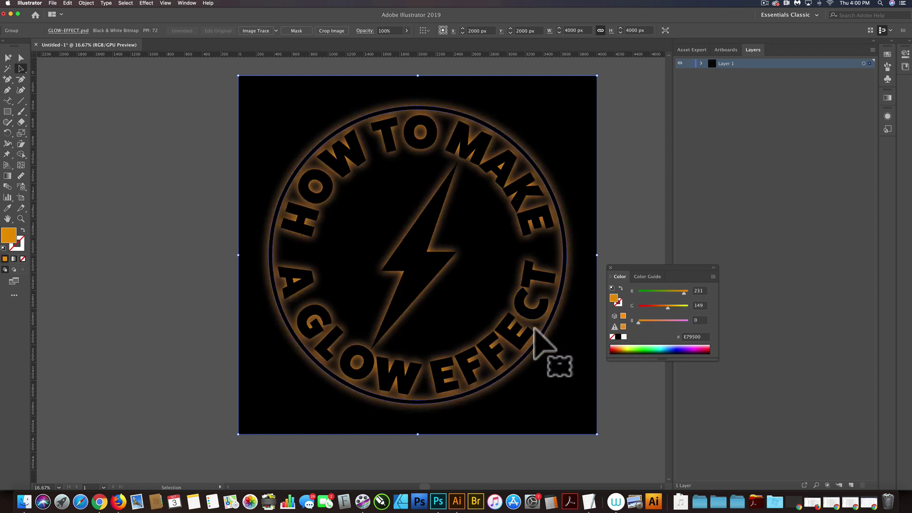
left_click(186, 306)
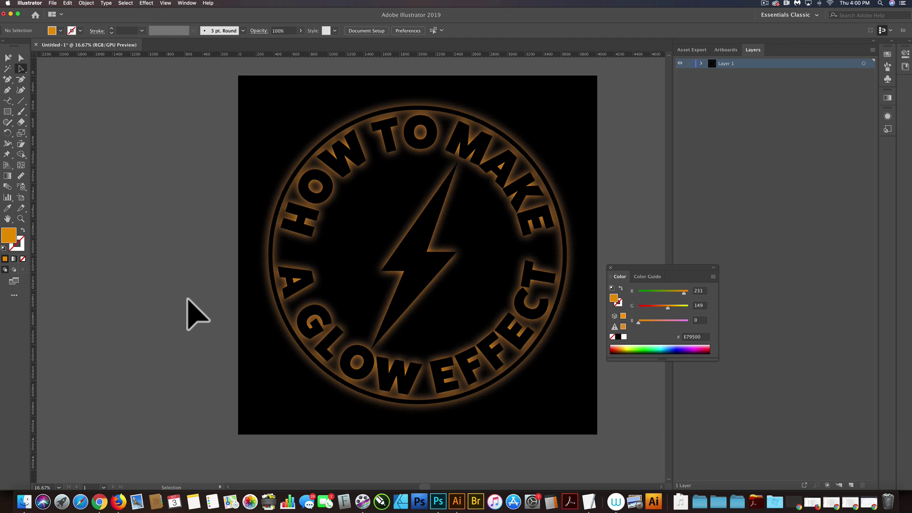
Make the logo artwork group white
left_click(529, 269)
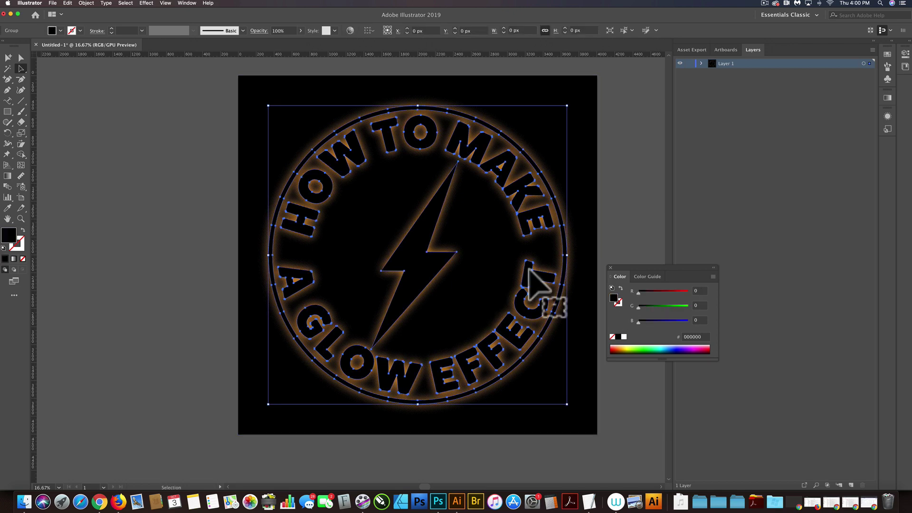
left_click(623, 336)
left_click(152, 288)
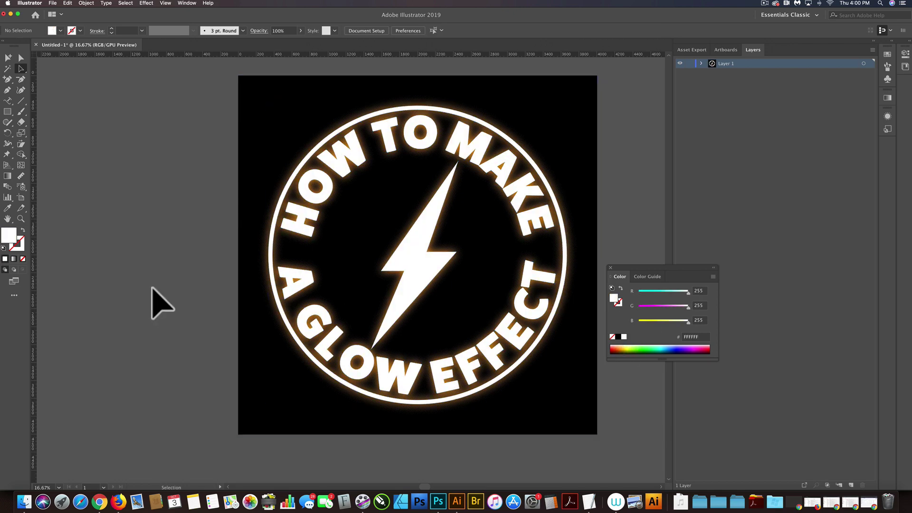